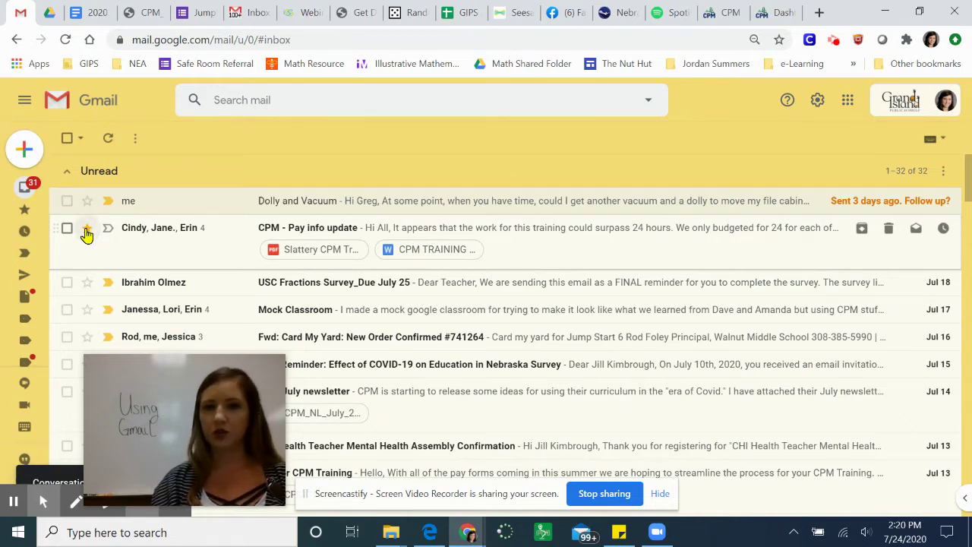
Step: Star the "CPM - Pay info update" conversation and remove its star again
click(87, 232)
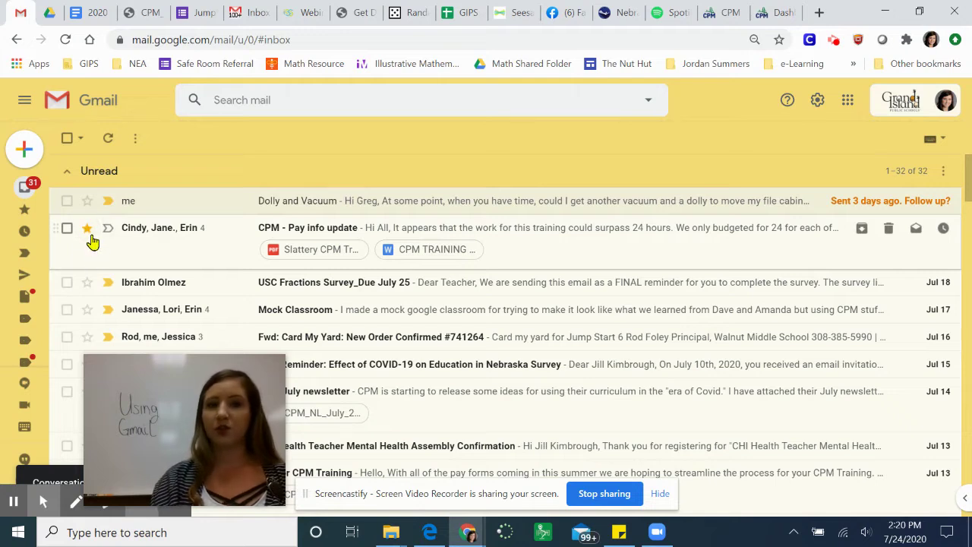
click(88, 234)
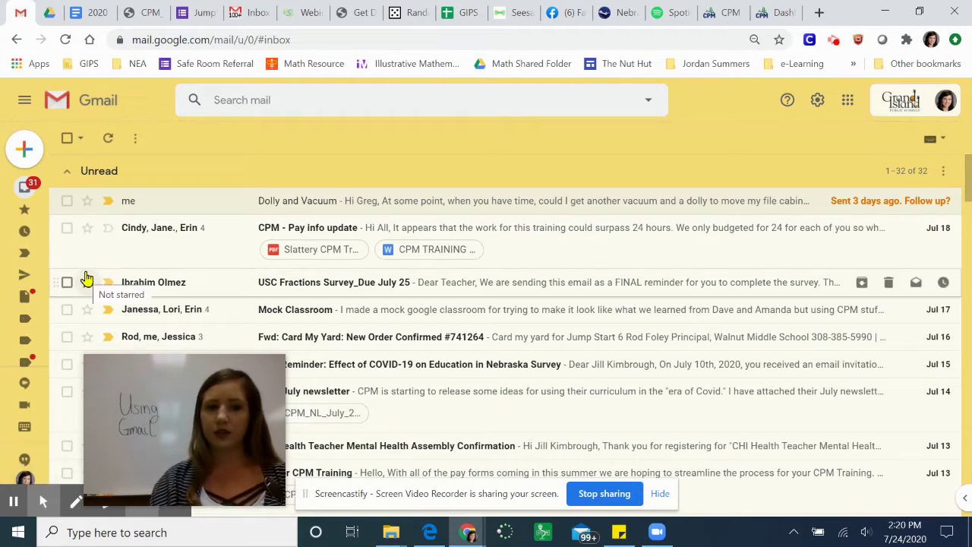
Step: Select the first three unread conversations in the inbox and clear their selection again
click(67, 200)
click(67, 228)
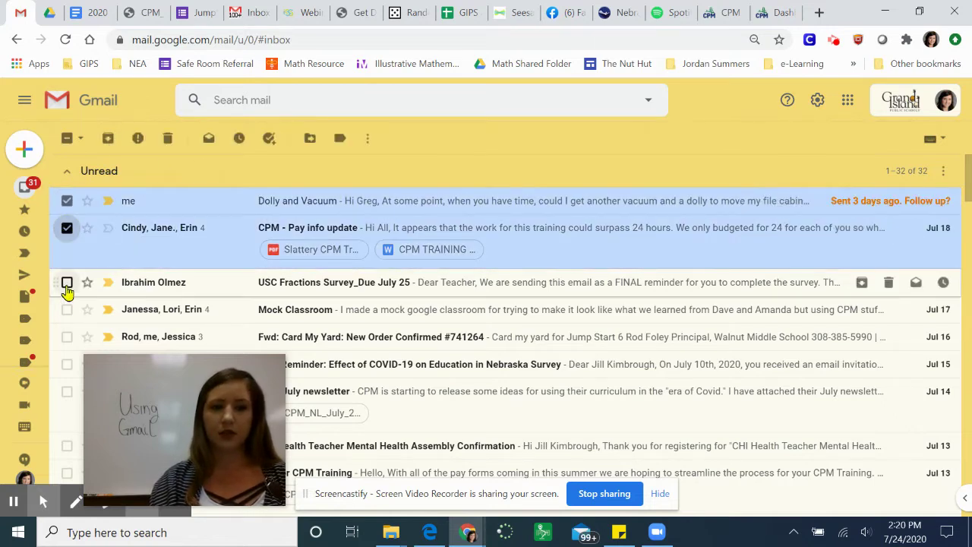
click(67, 282)
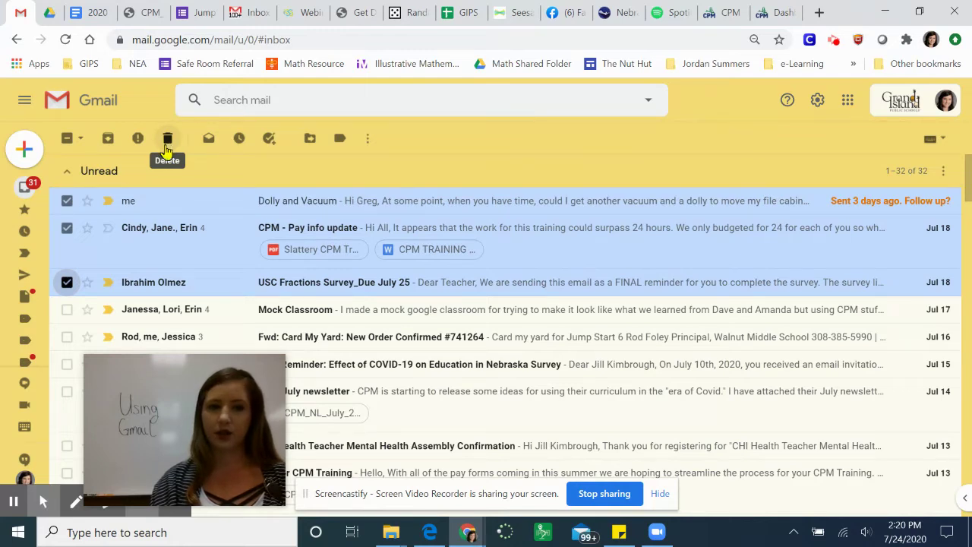
click(67, 200)
click(67, 228)
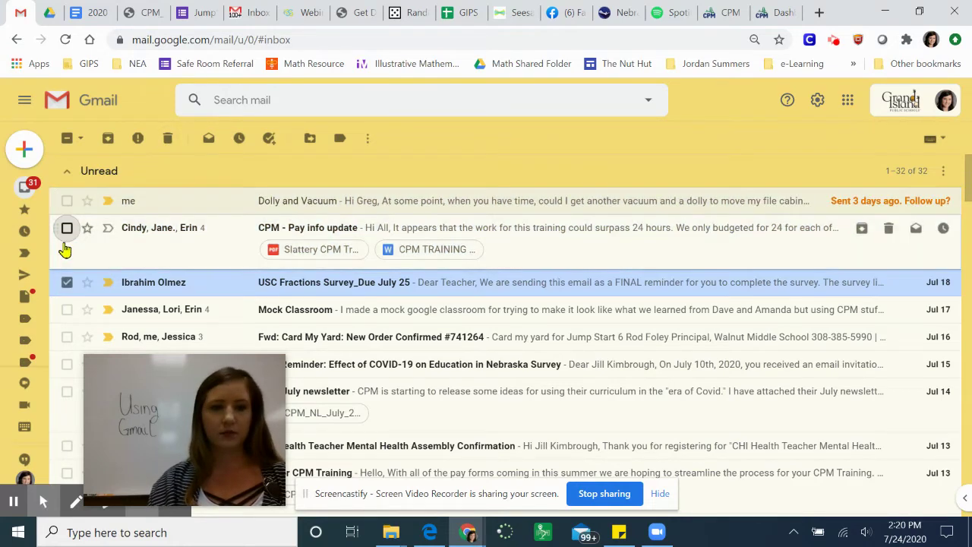
click(66, 282)
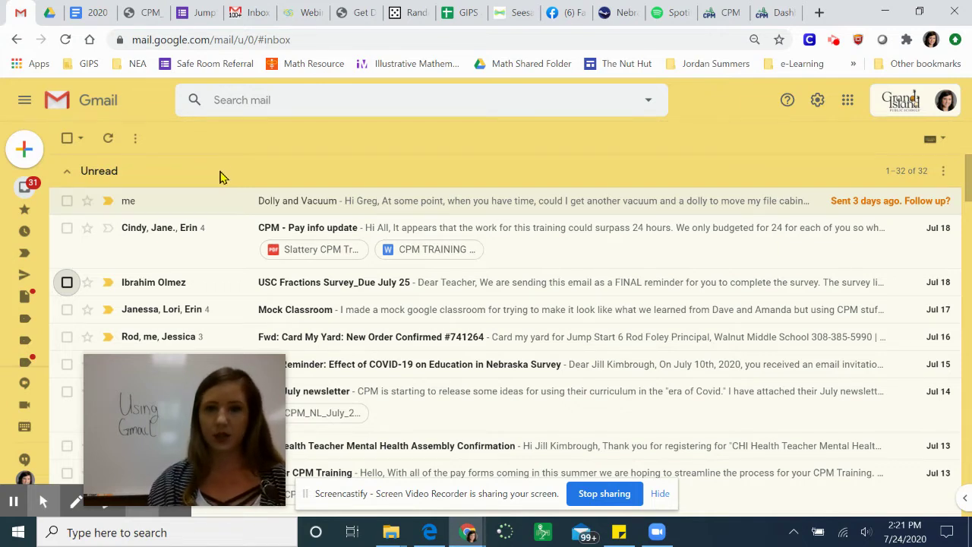
Step: Look over the mailbox folders and labels and start a new email message
mouse_move(30, 152)
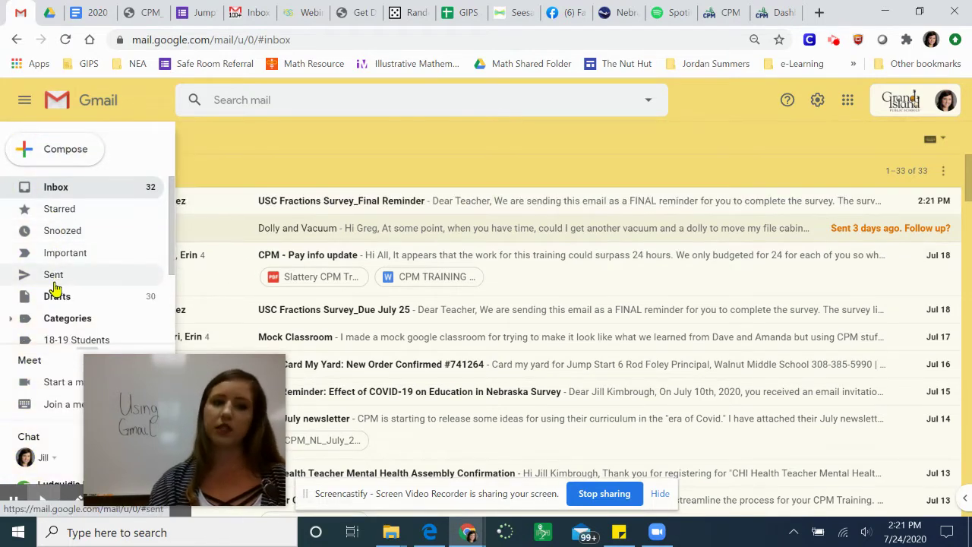
scroll(55, 298, down, 3)
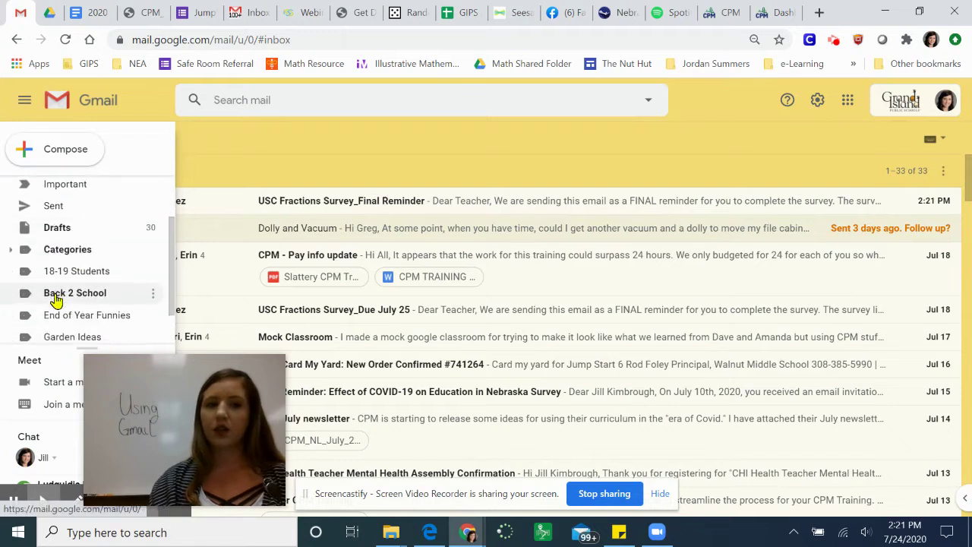
scroll(66, 304, up, 3)
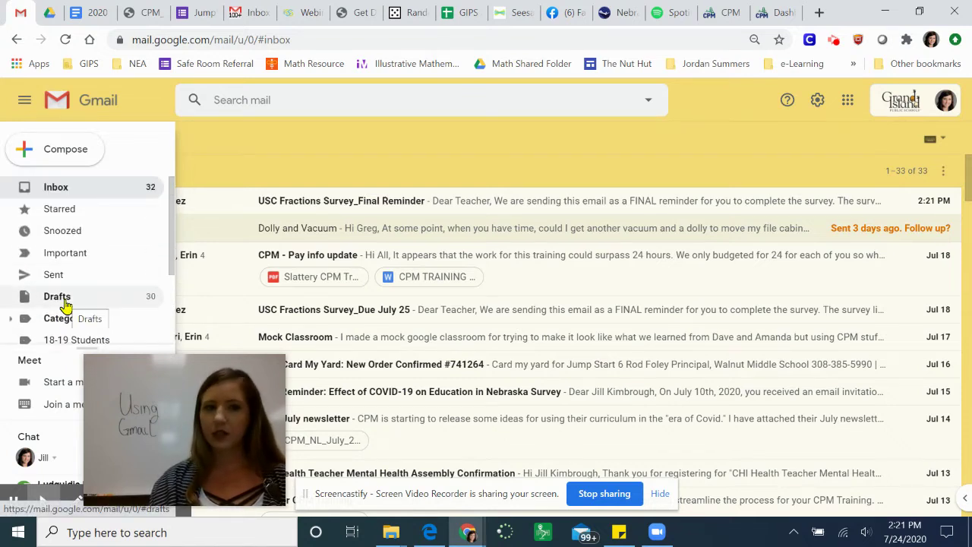
click(72, 159)
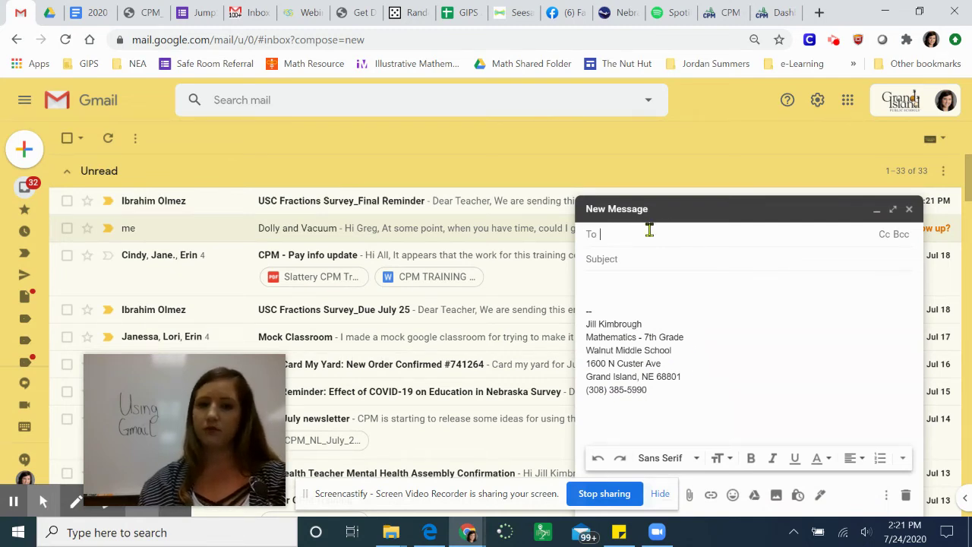
Step: Address the new message to two colleagues, finding each by surname among the suggested contacts
text(kim)
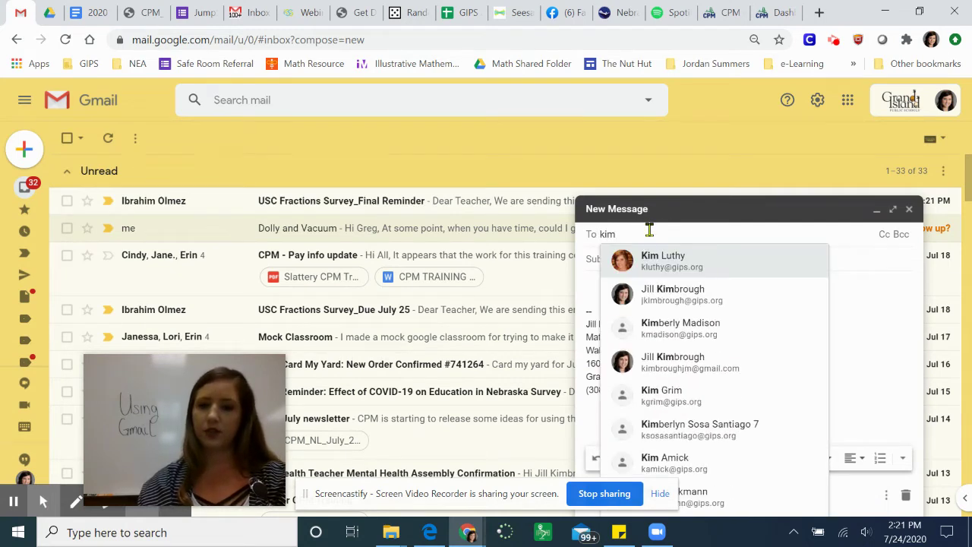
key(BackSpace)
key(BackSpace)
key(BackSpace)
text(lut)
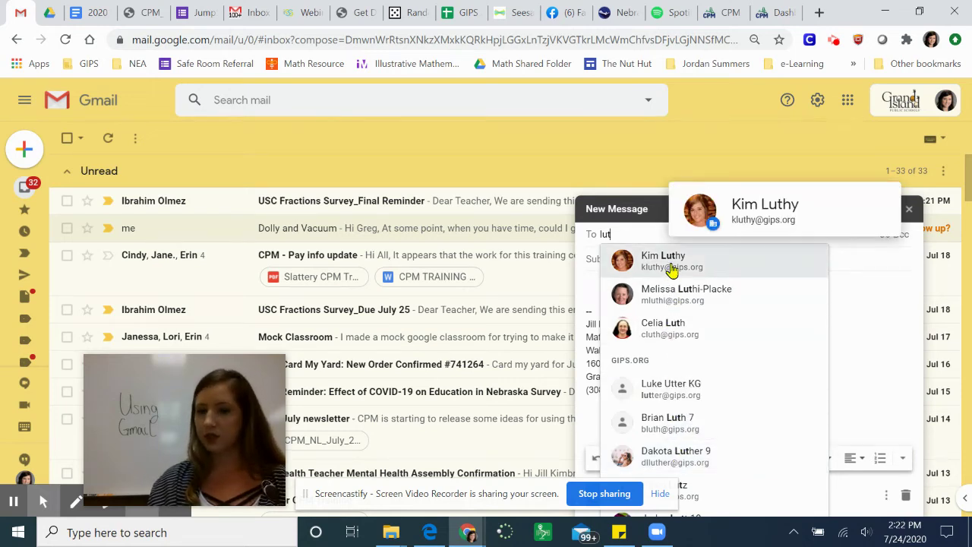
click(663, 262)
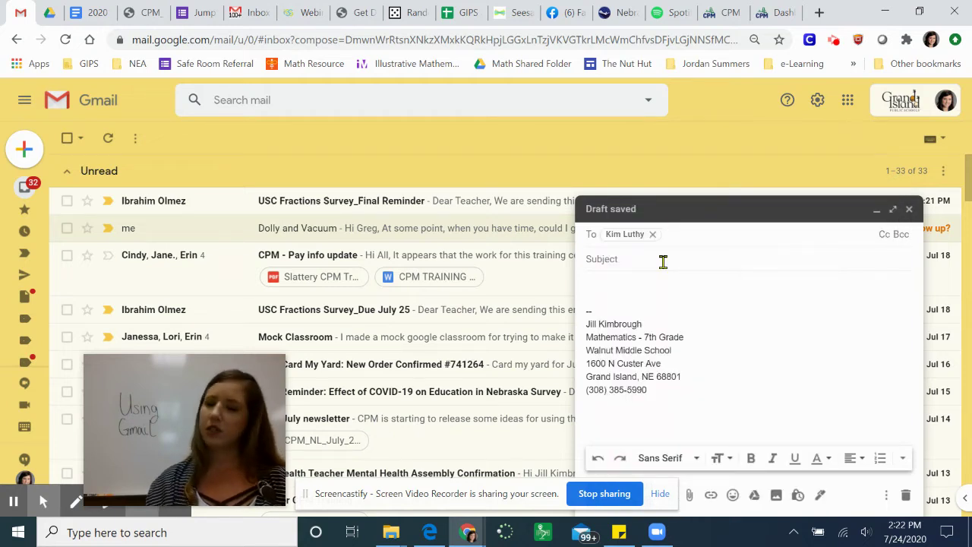
text(caa)
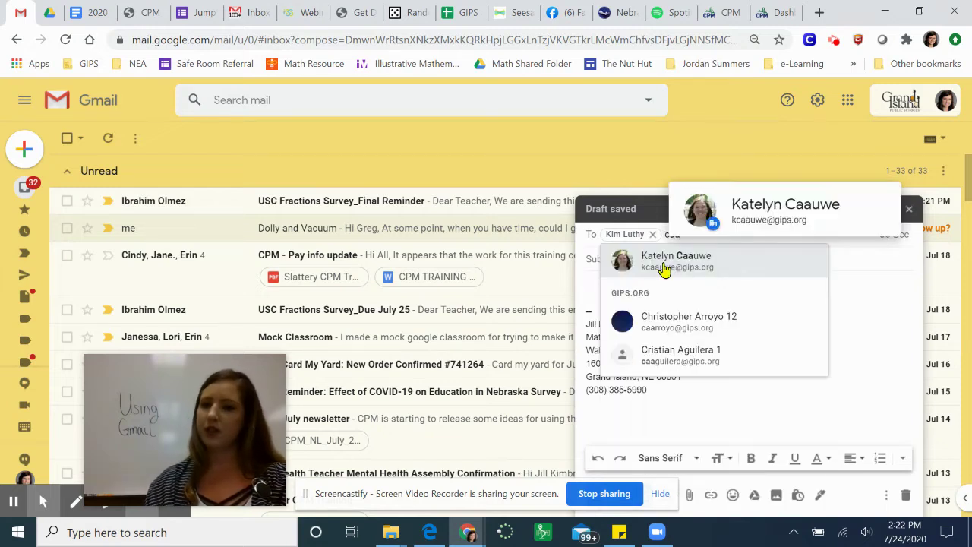
click(664, 266)
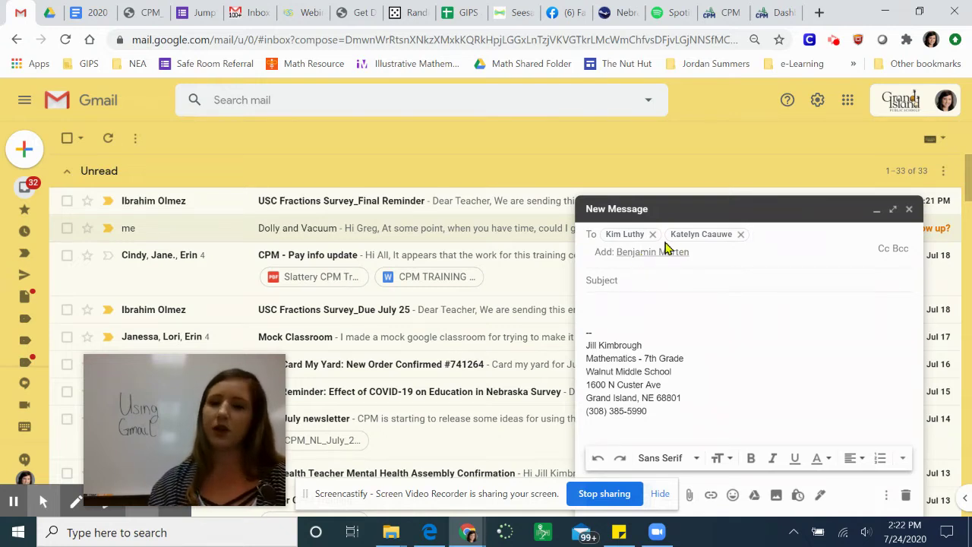
Step: Set the subject to "Video Message" and begin the body with a "Dear" greeting to both recipients, followed by a blank line
click(616, 280)
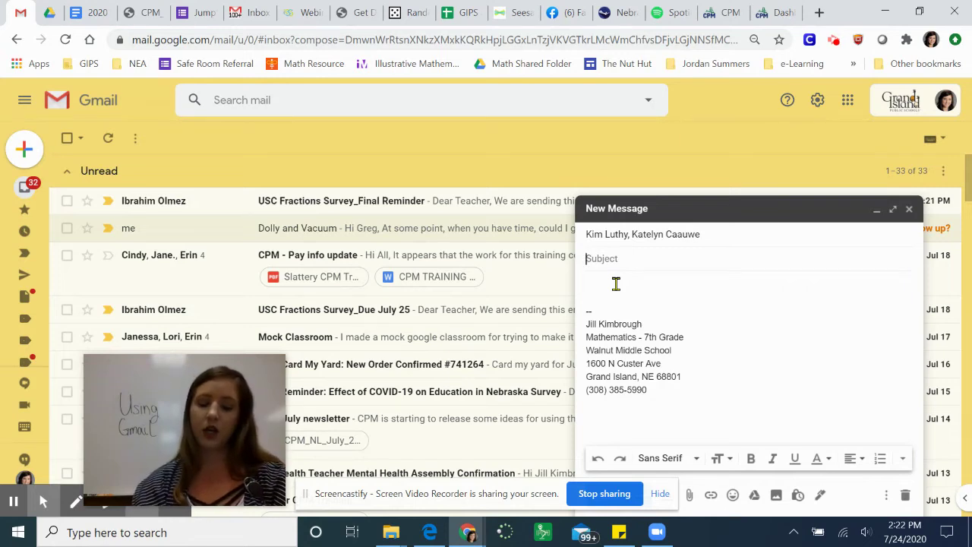
text(Video Message)
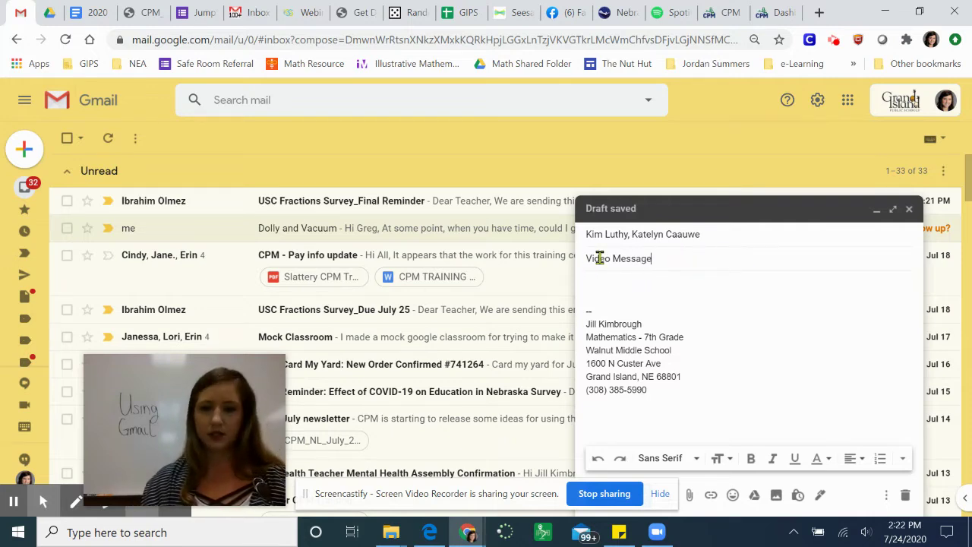
click(611, 286)
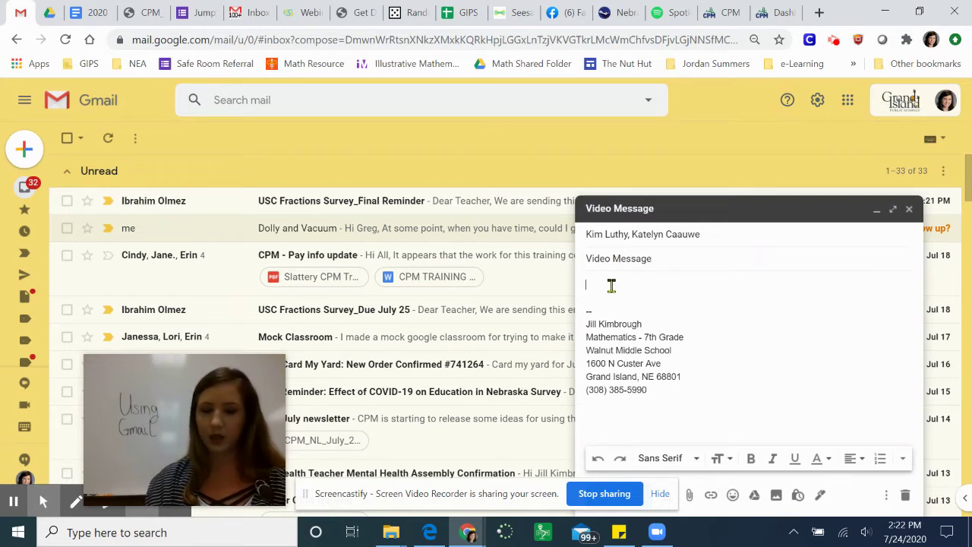
text(Dear)
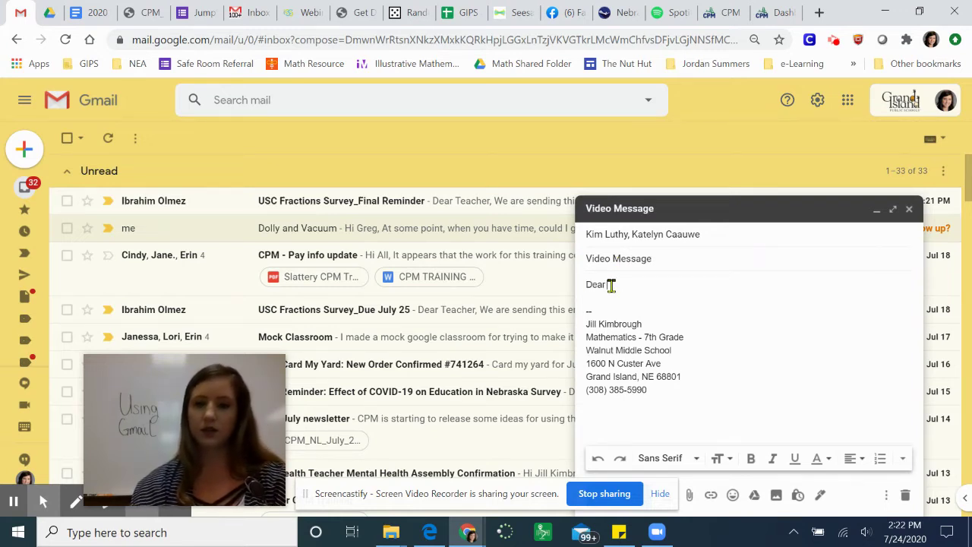
text( Msrs. Lu)
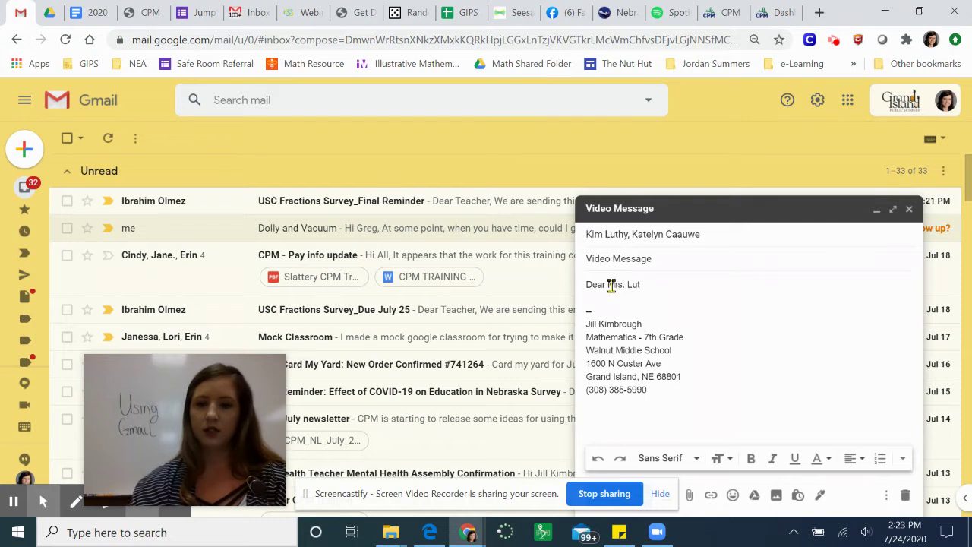
text(thy and Ms.)
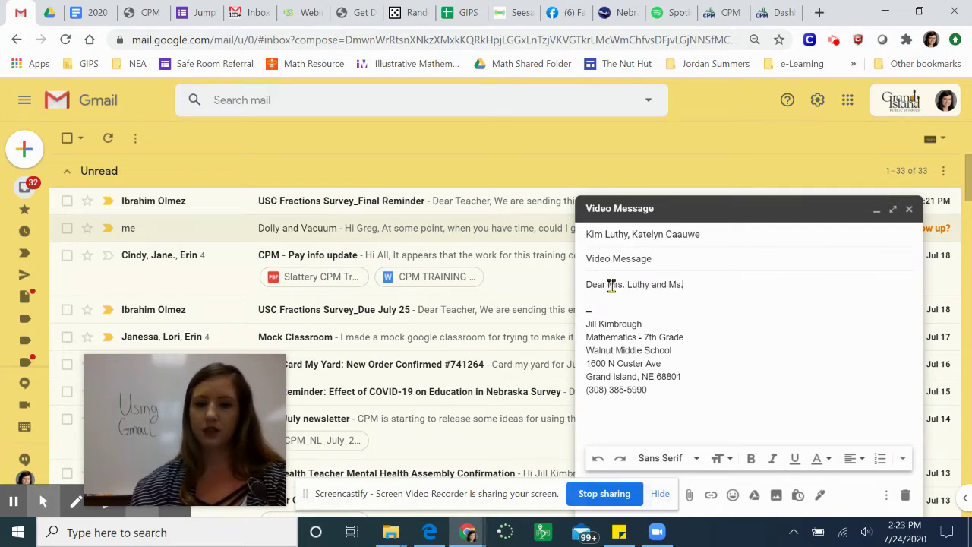
text( Caauwe)
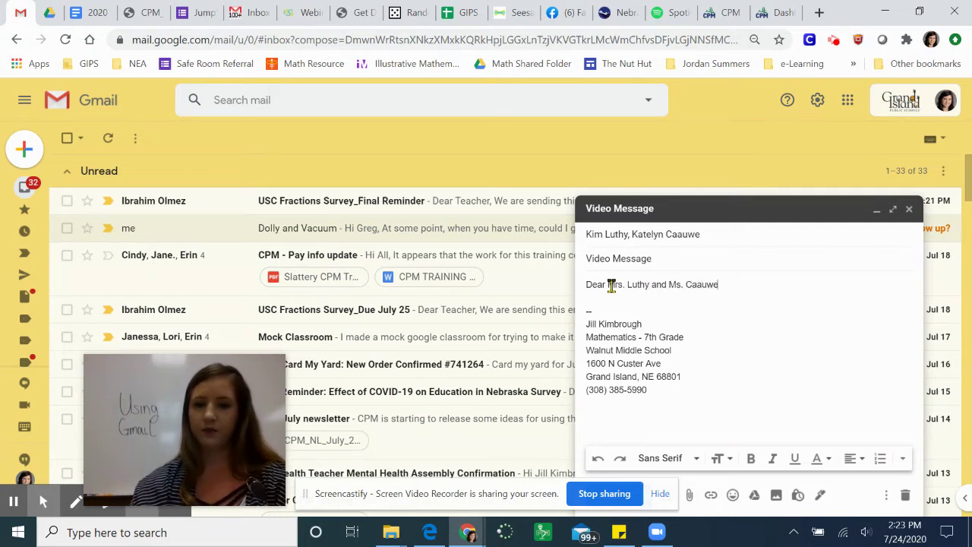
text(,)
key(Return)
key(Return)
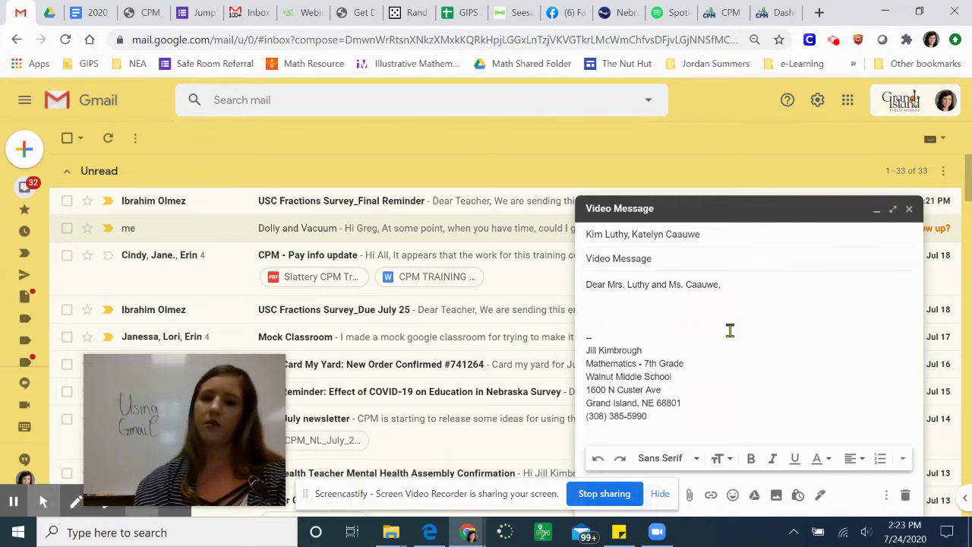
Step: Write the body sentence "I am using this emal to practice for the video." below the greeting, keeping the misspelling
text(I am using this emai)
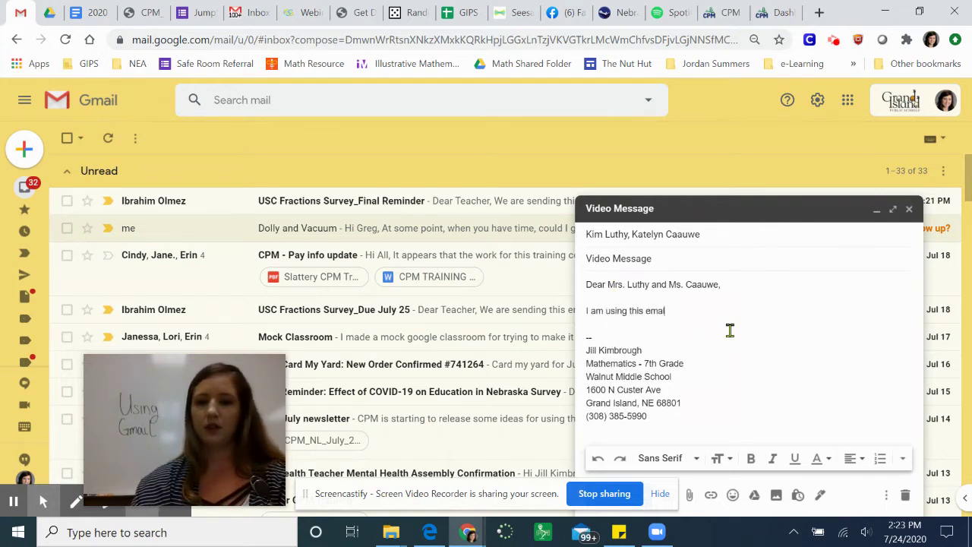
key(BackSpace)
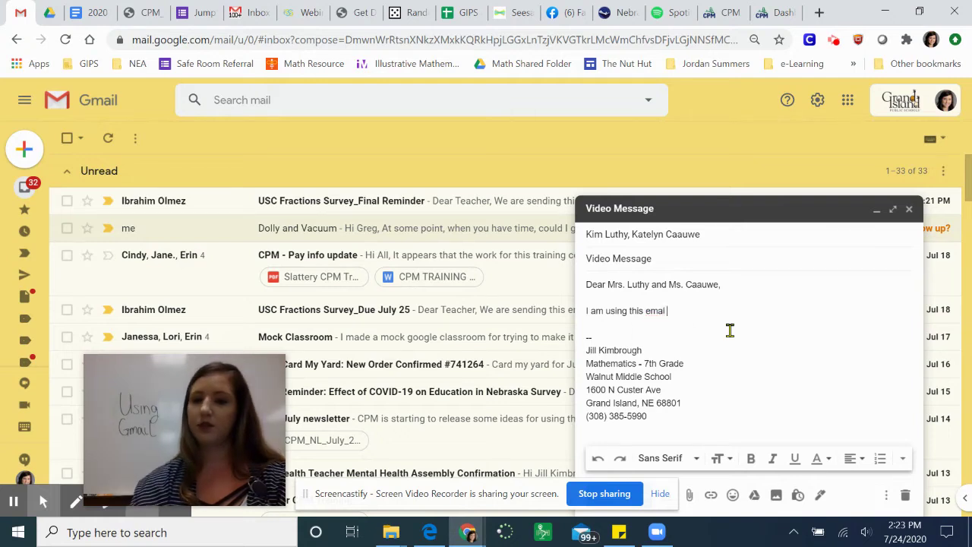
text(to pract)
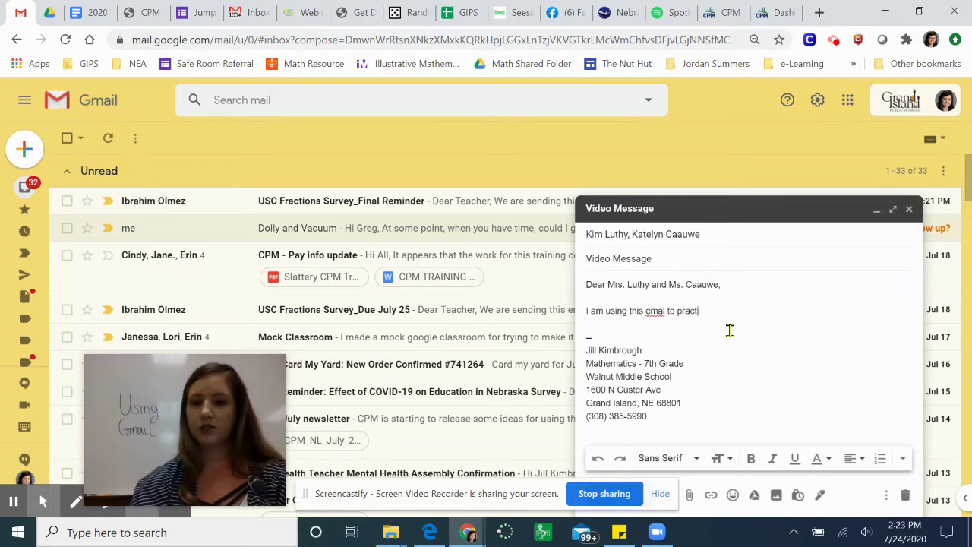
text(ice for the video)
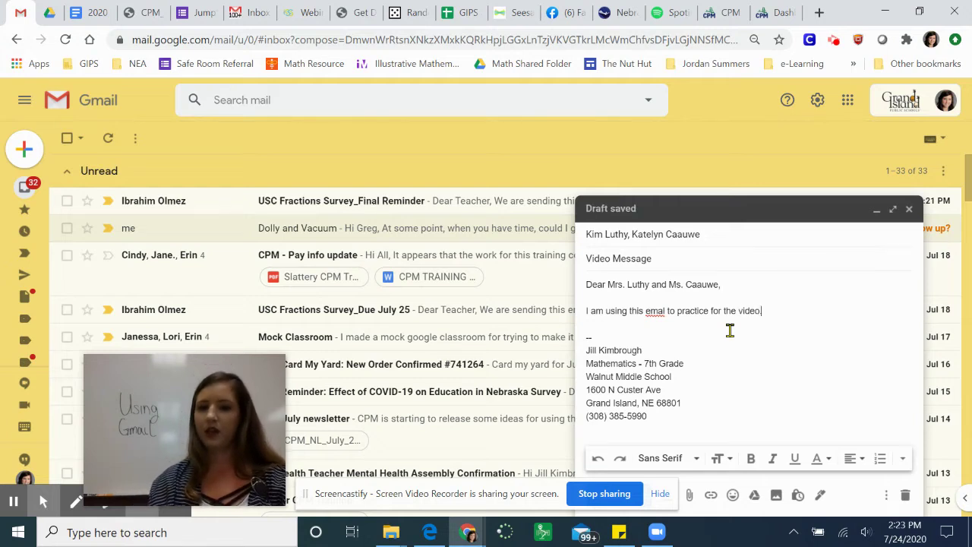
Step: Run a spelling check on the message, replace "emal" with the suggestion "email", and close the check
click(655, 313)
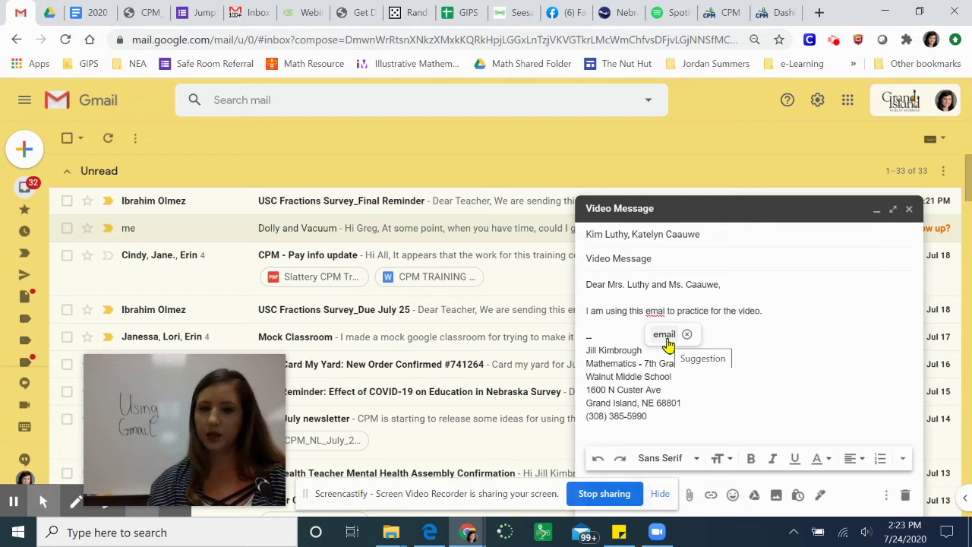
click(886, 496)
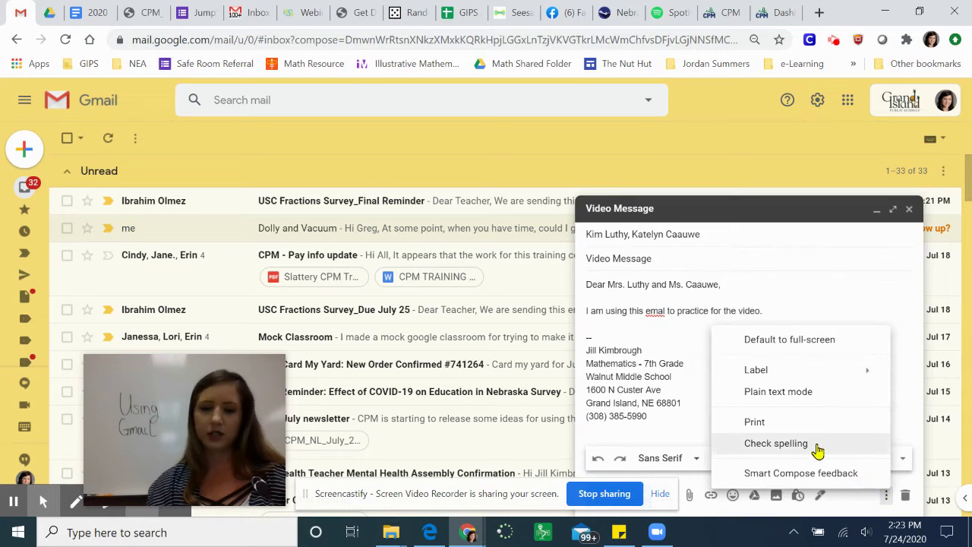
click(776, 443)
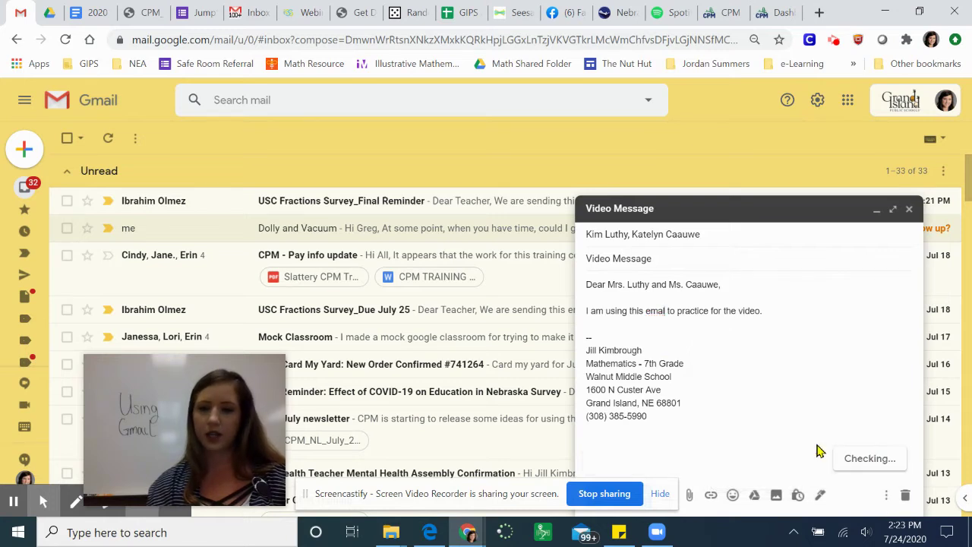
right_click(653, 311)
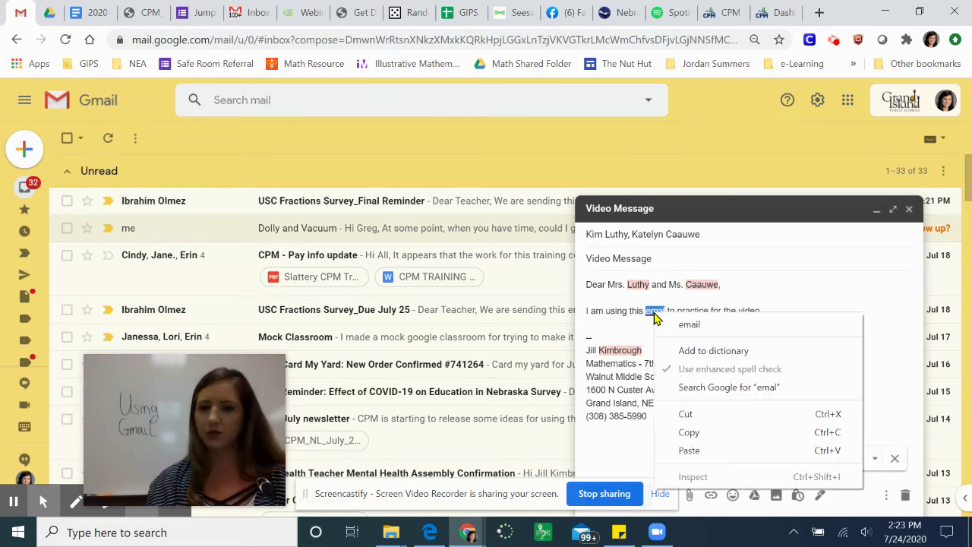
click(687, 325)
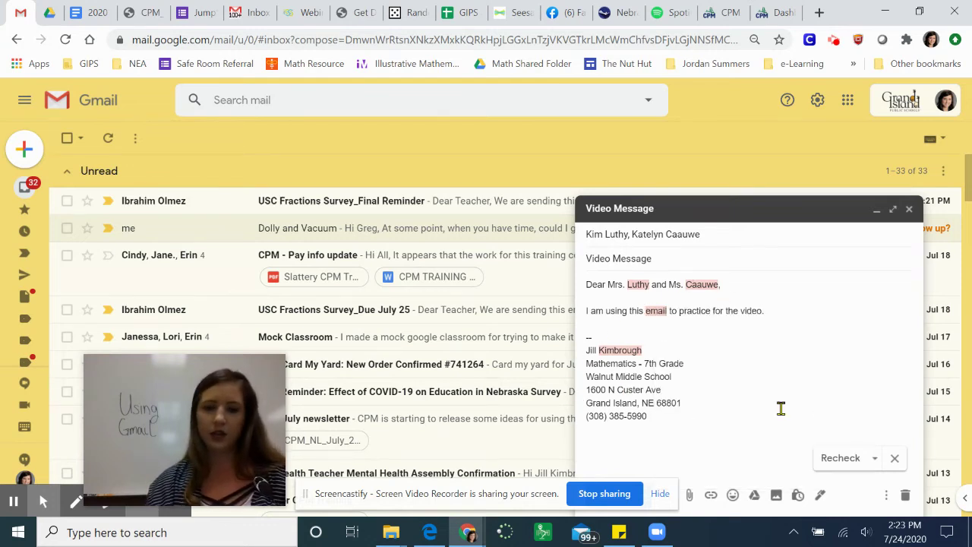
click(894, 458)
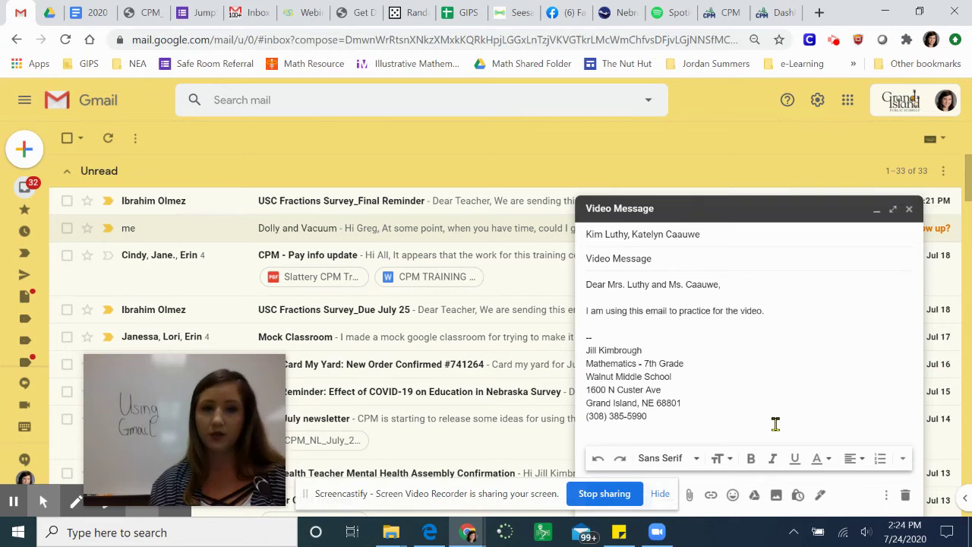
Step: Browse the My Drive folders for inserting files into the message, and close the file picker without choosing a file
click(754, 497)
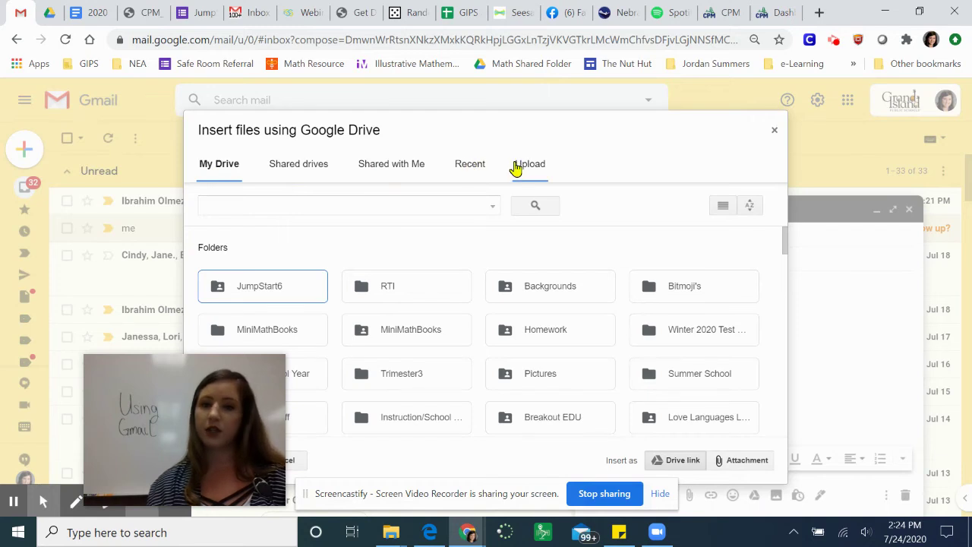
scroll(465, 312, down, 1)
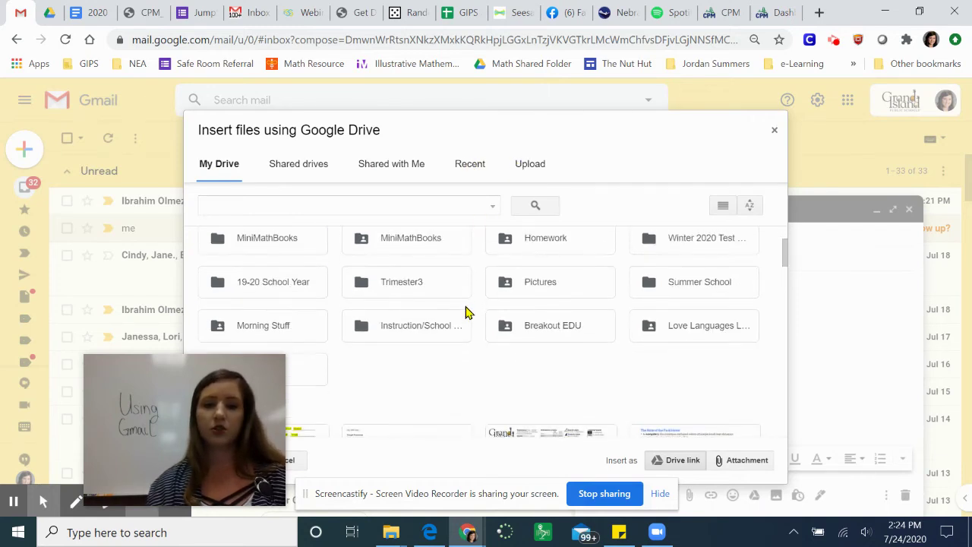
scroll(464, 311, up, 1)
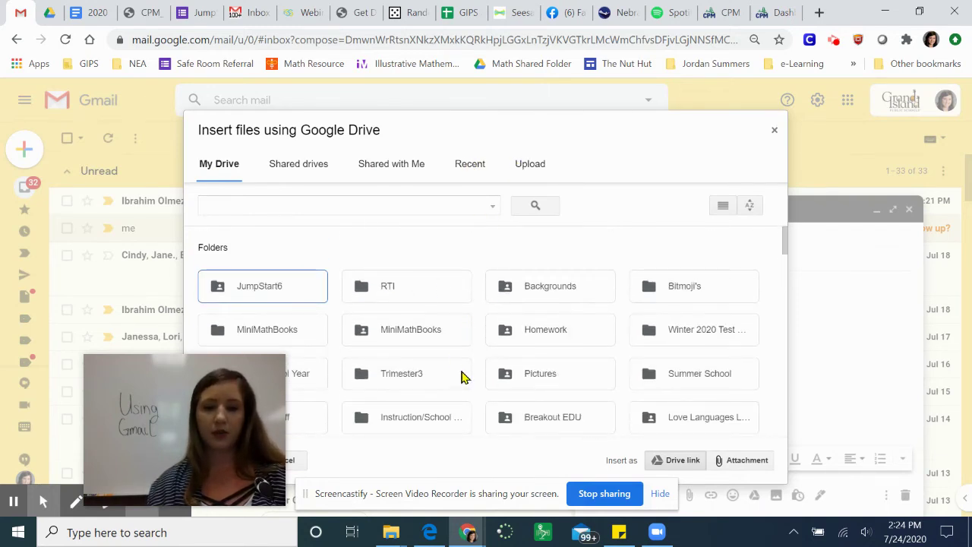
click(775, 130)
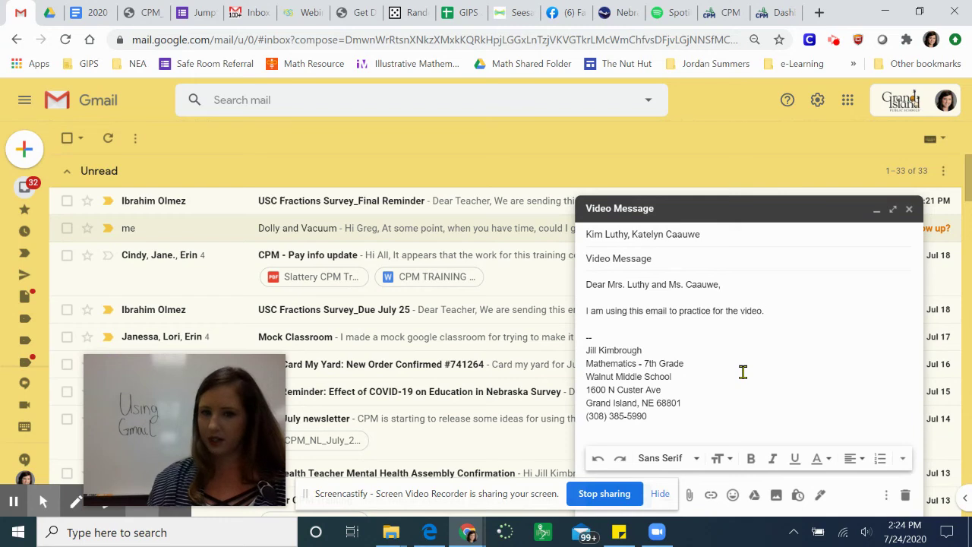
Step: Discard the "Video Message" draft
click(905, 496)
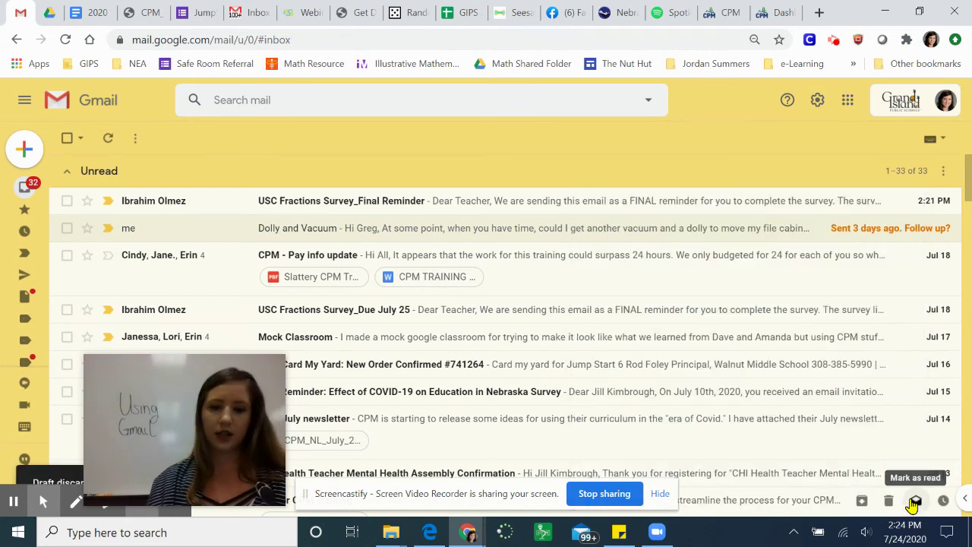